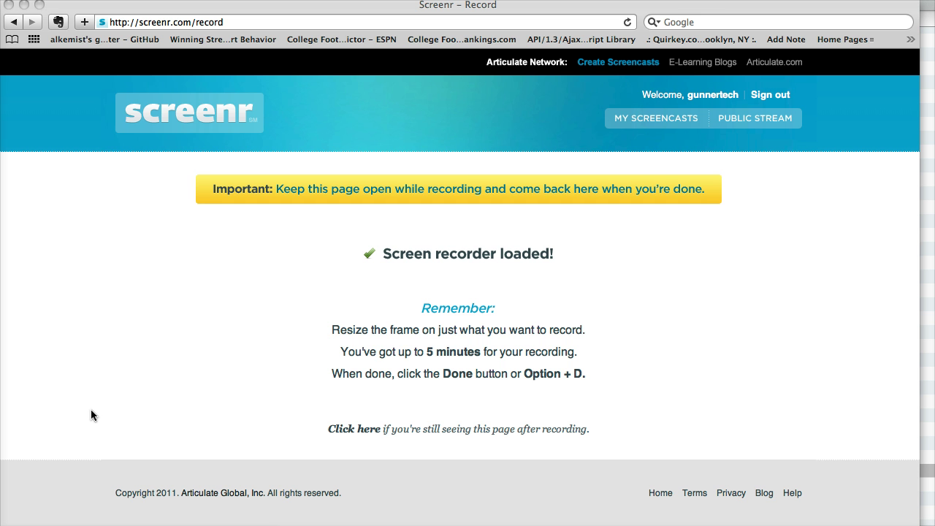
# Switch to the Chrome browser and load the /wp-admin/ dashboard of the personal WordPress site
pyautogui.press('super+Tab')
pyautogui.press('super+Tab')
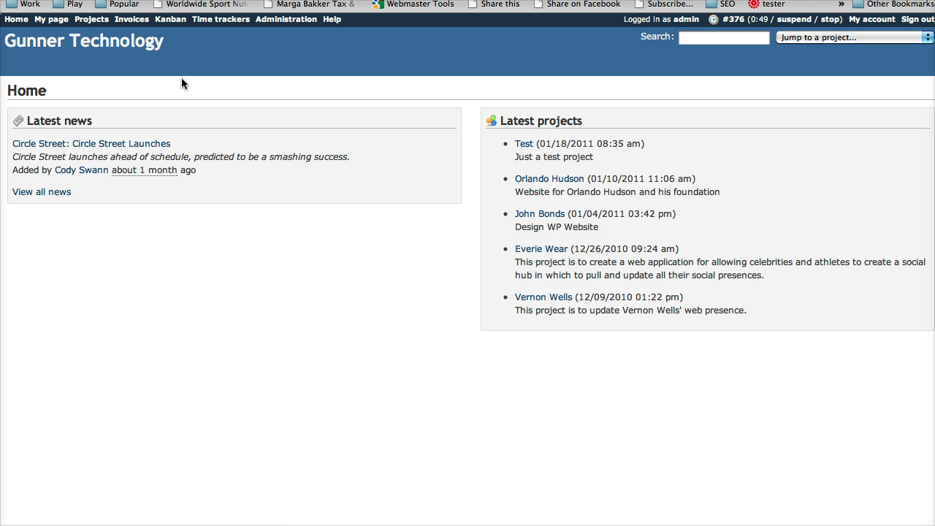
pyautogui.press('super+shift+f')
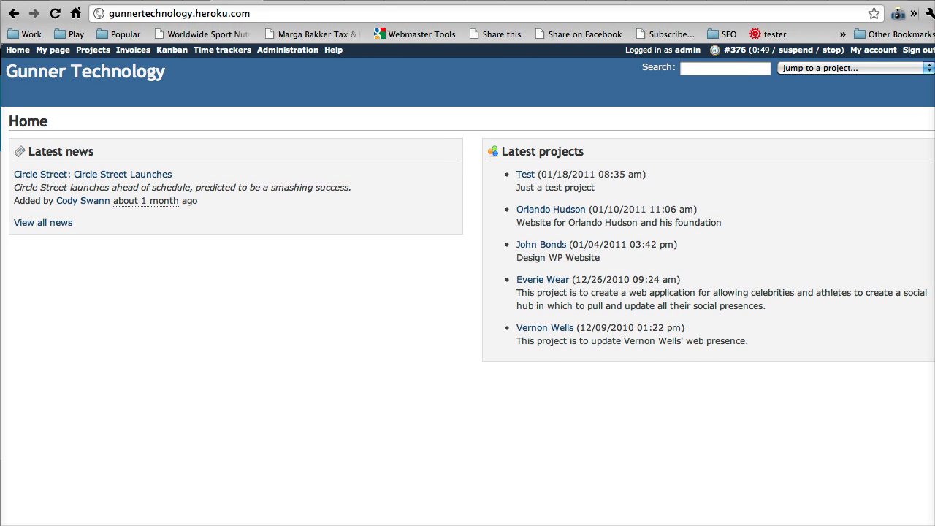
pyautogui.click(262, 28)
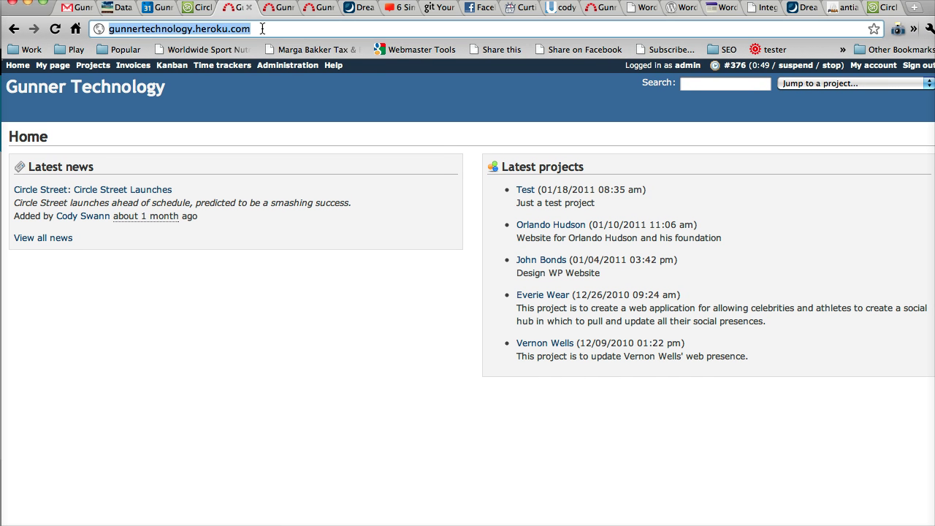
pyautogui.write('codyaswann.com.')
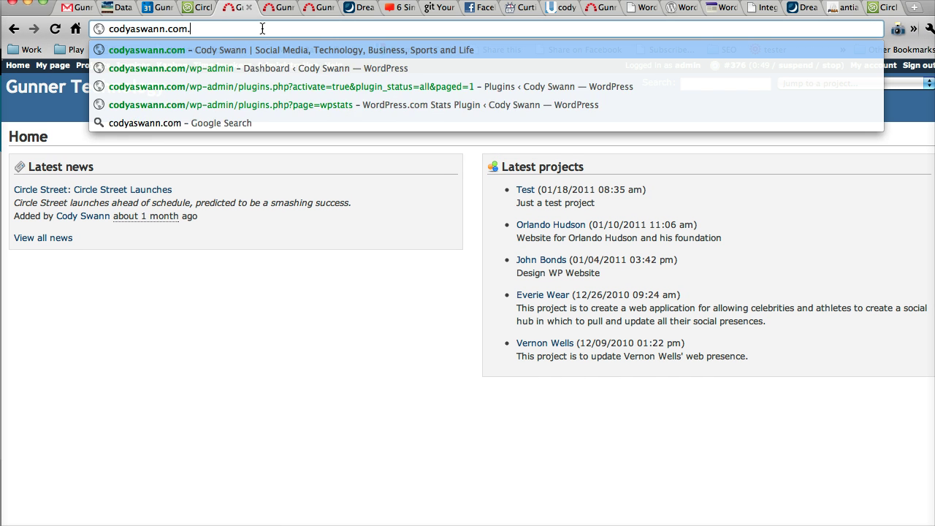
pyautogui.press('BackSpace')
pyautogui.write('/wp')
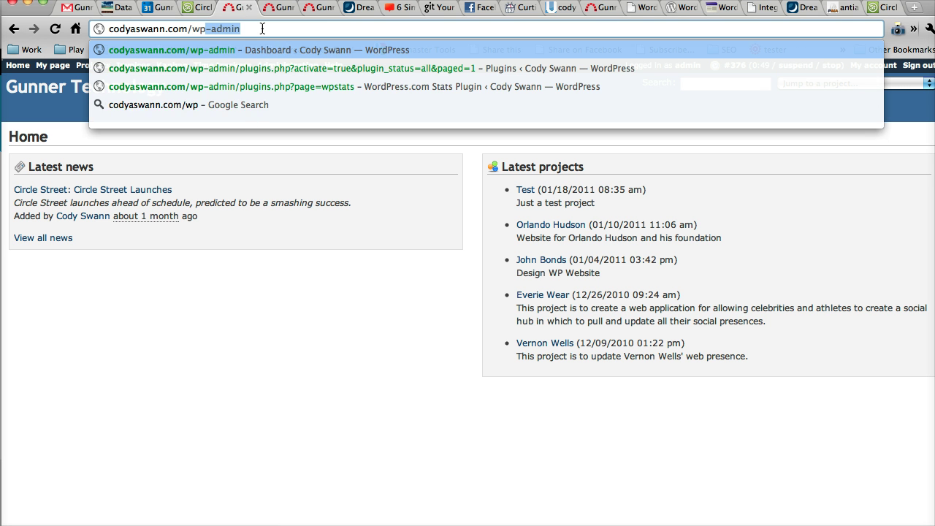
pyautogui.write('-admin/gunner')
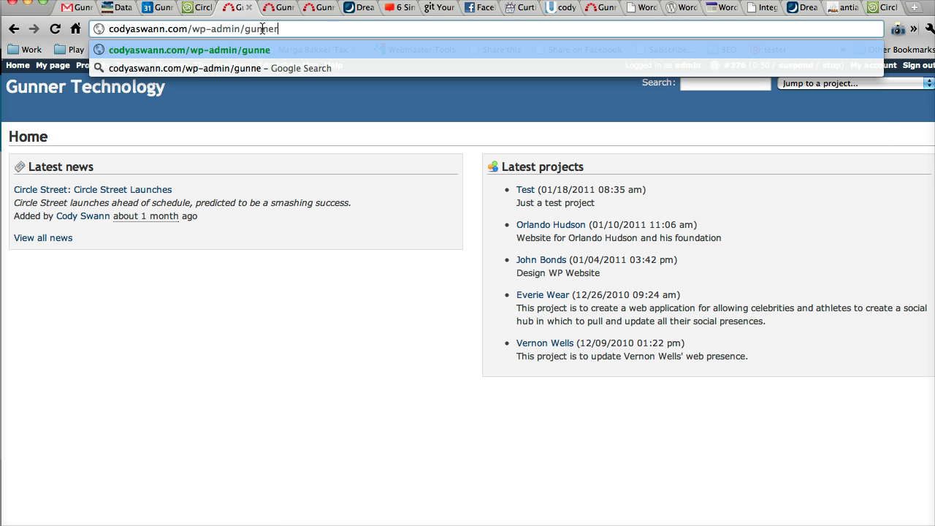
pyautogui.press('BackSpace')
pyautogui.press('BackSpace')
pyautogui.press('BackSpace')
pyautogui.press('BackSpace')
pyautogui.press('BackSpace')
pyautogui.press('Escape')
pyautogui.press('Return')
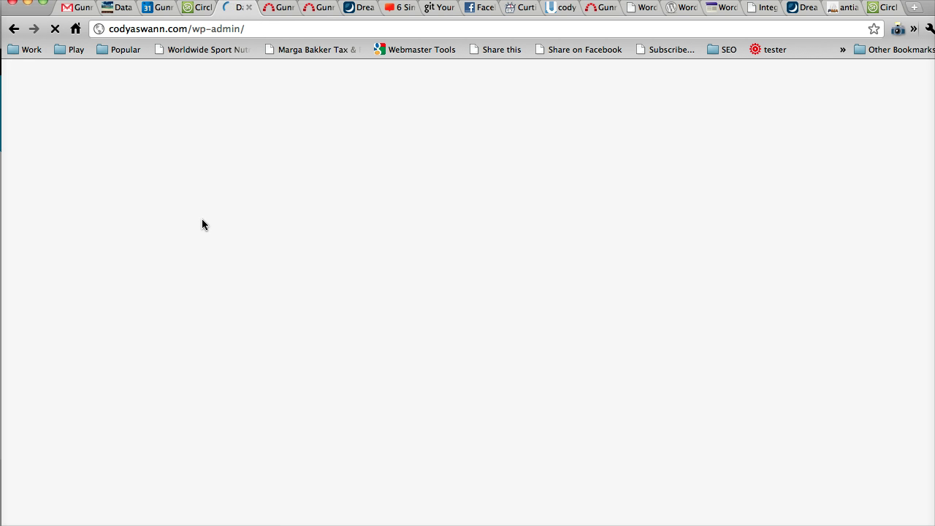
# Open the HBGS Settings page with the theme's options from the WordPress dashboard
pyautogui.scroll(-5, 202, 351)
pyautogui.scroll(-7, 145, 353)
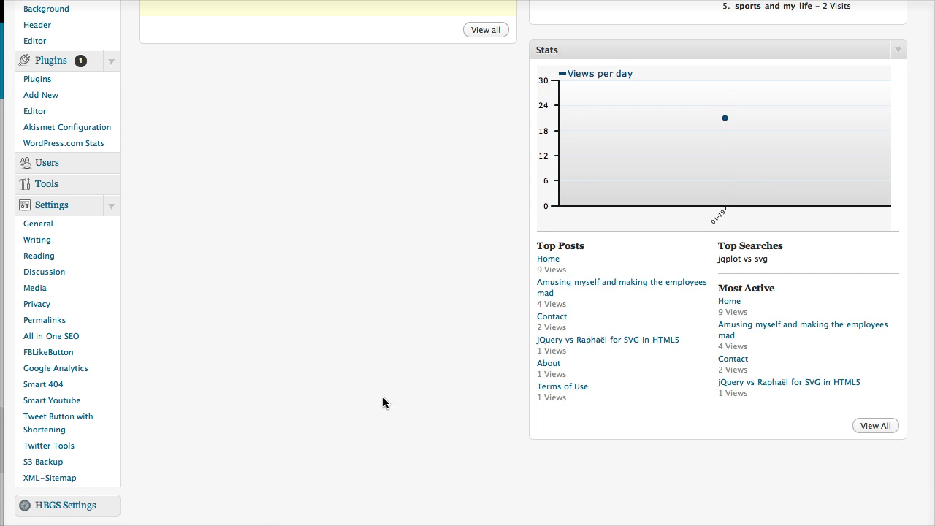
pyautogui.click(93, 503)
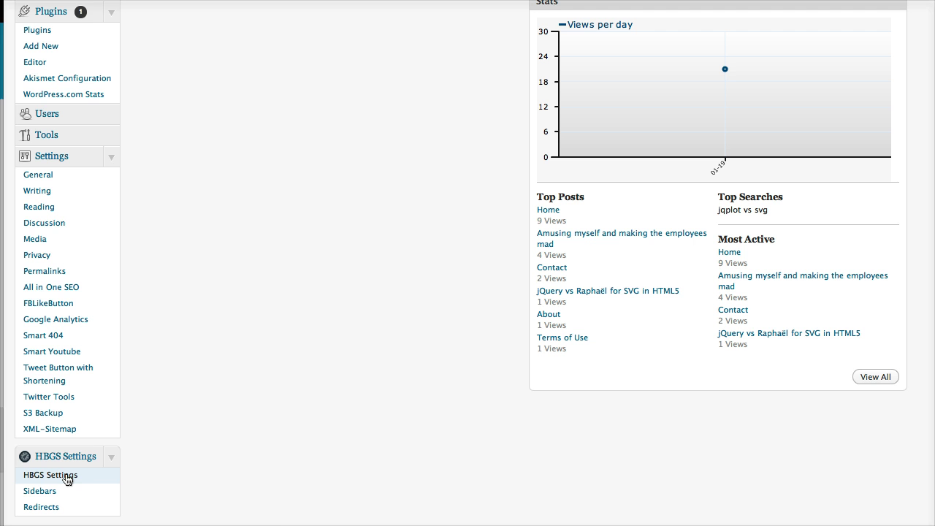
pyautogui.click(68, 476)
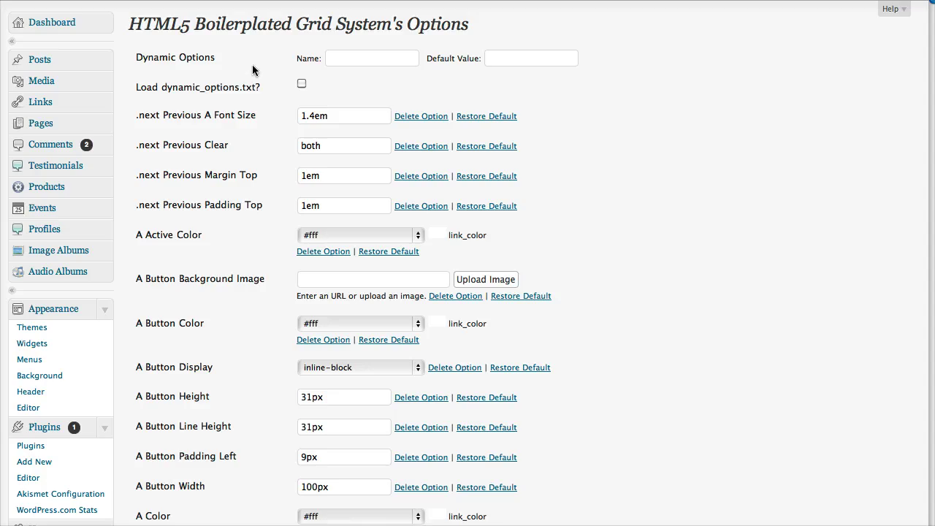
# Examine the grid stylesheets offered for the theme's Grid Size option, keeping 1008_24_10_10.css selected
pyautogui.scroll(-10, 252, 64)
pyautogui.scroll(-20, 252, 66)
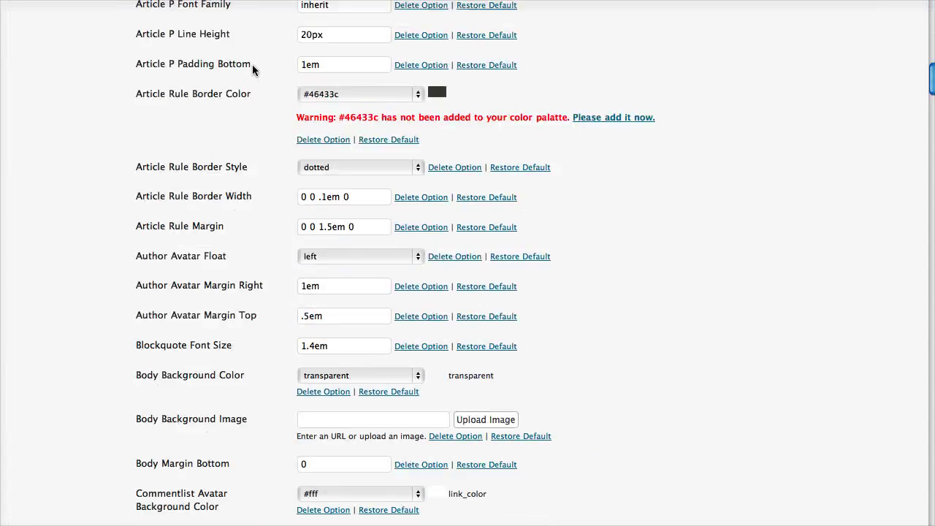
pyautogui.scroll(-20, 253, 71)
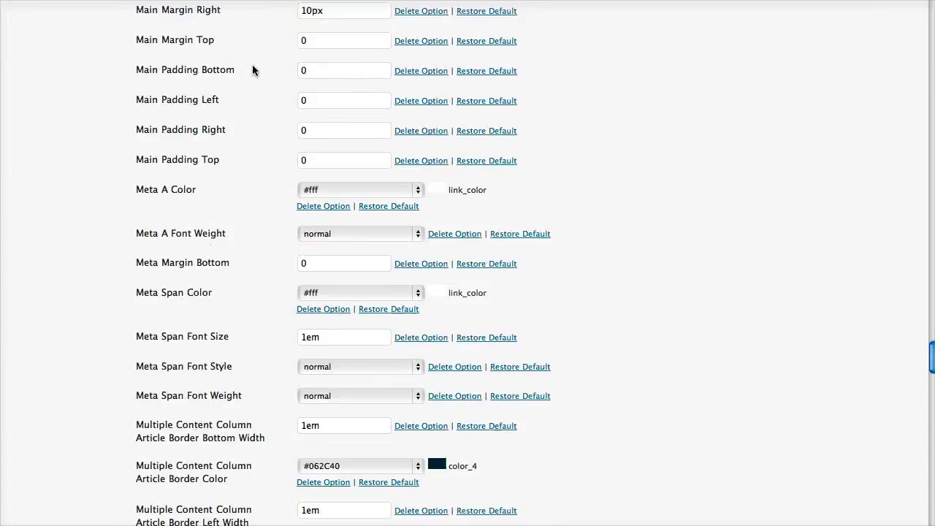
pyautogui.scroll(-2, 252, 64)
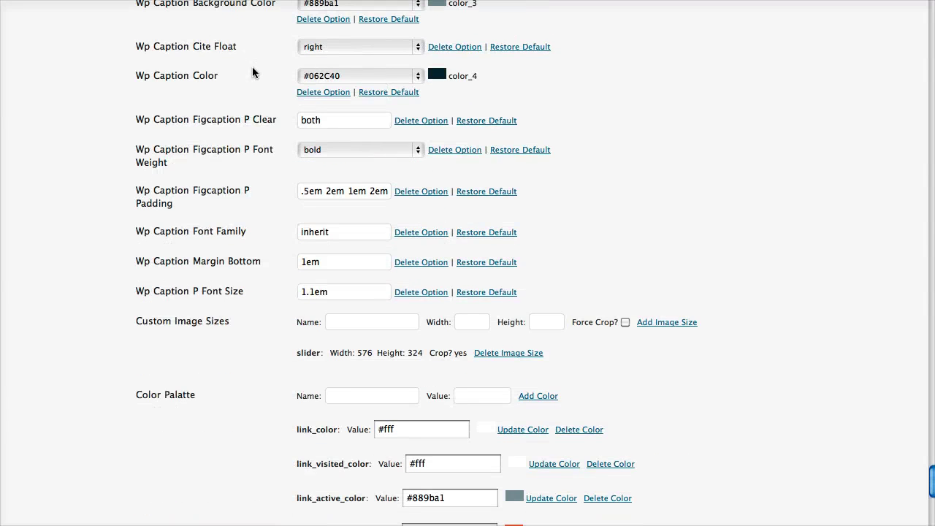
pyautogui.scroll(-8, 284, 267)
pyautogui.scroll(-6, 284, 273)
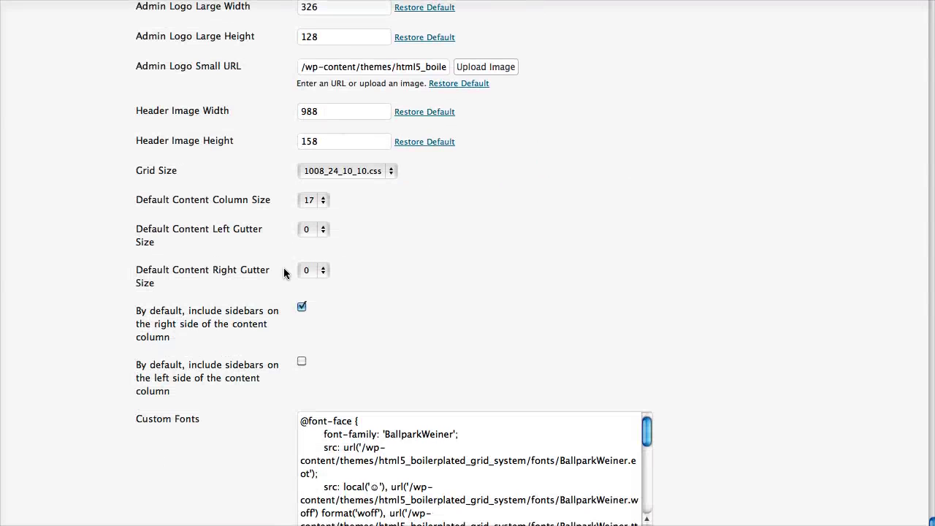
pyautogui.tripleClick(149, 171)
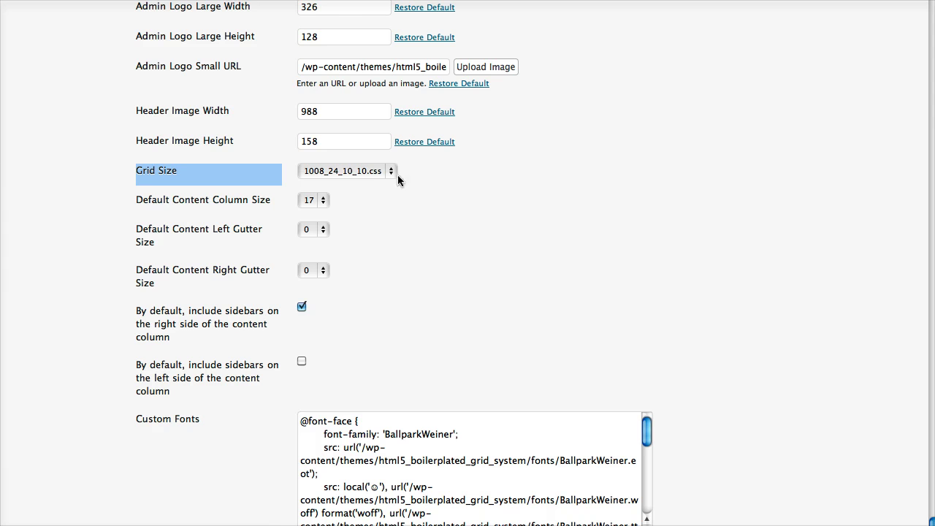
pyautogui.click(361, 173)
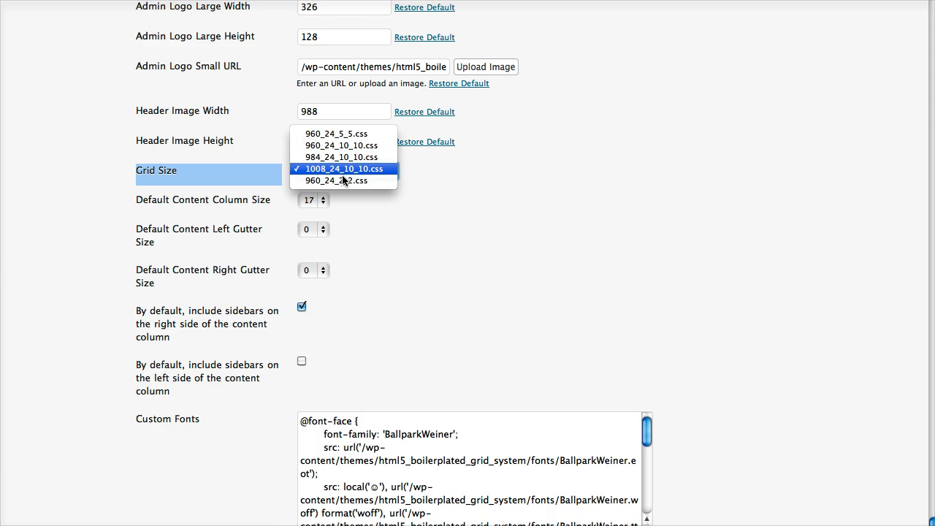
pyautogui.click(449, 183)
pyautogui.click(344, 172)
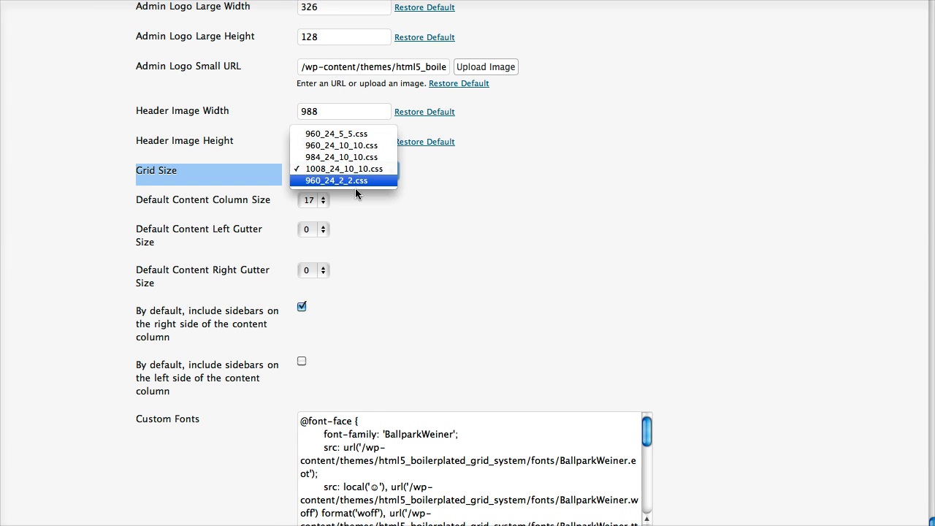
pyautogui.click(464, 183)
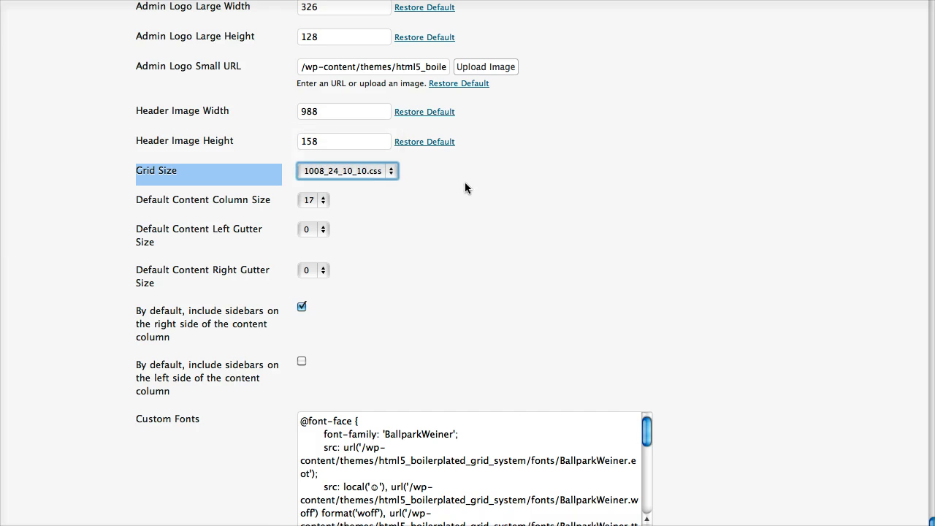
pyautogui.click(363, 173)
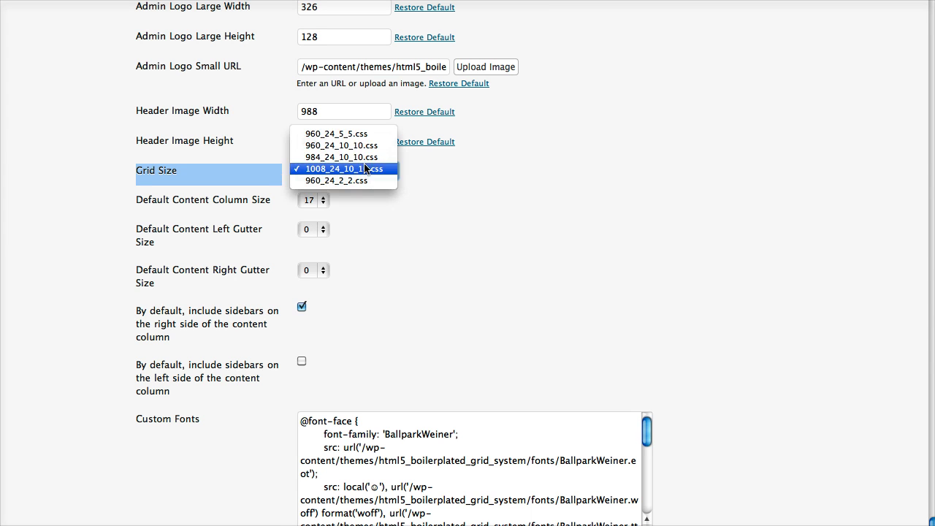
pyautogui.click(365, 169)
pyautogui.scroll(-5, 474, 191)
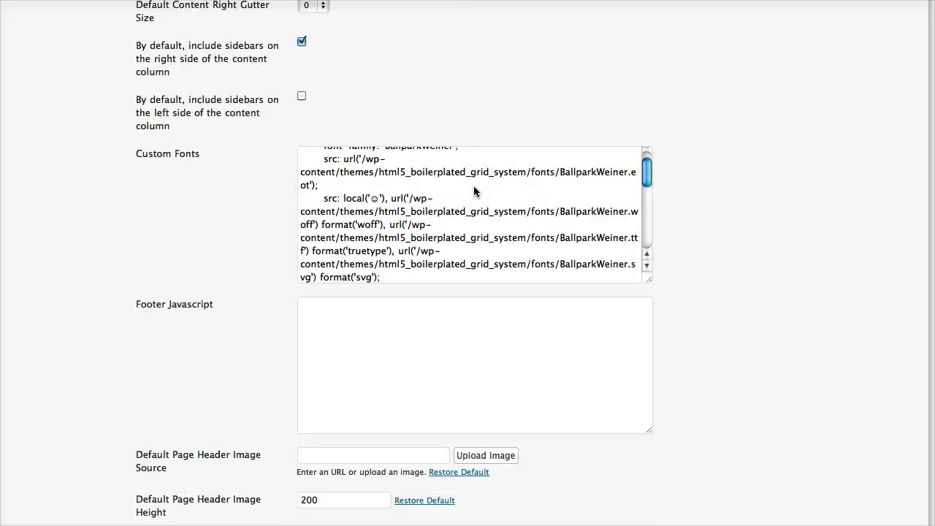
pyautogui.scroll(-6, 473, 192)
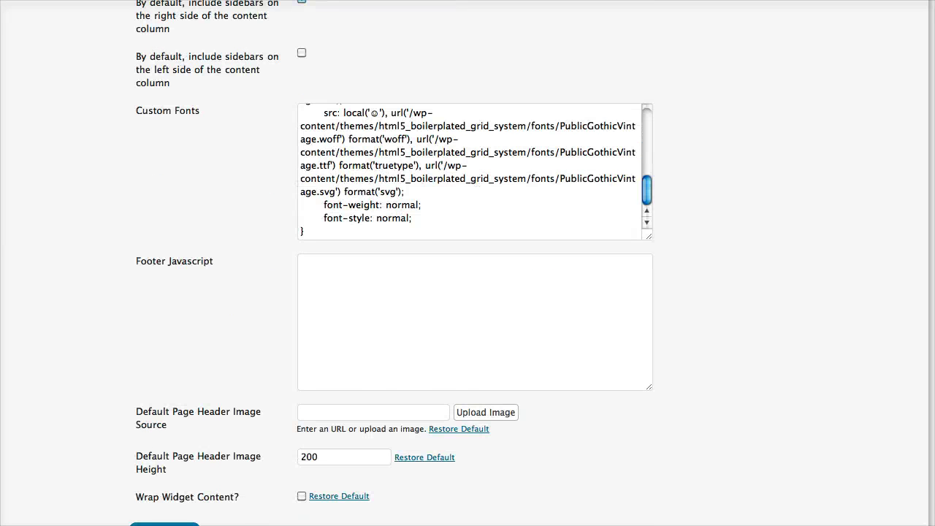
pyautogui.scroll(-1, 474, 191)
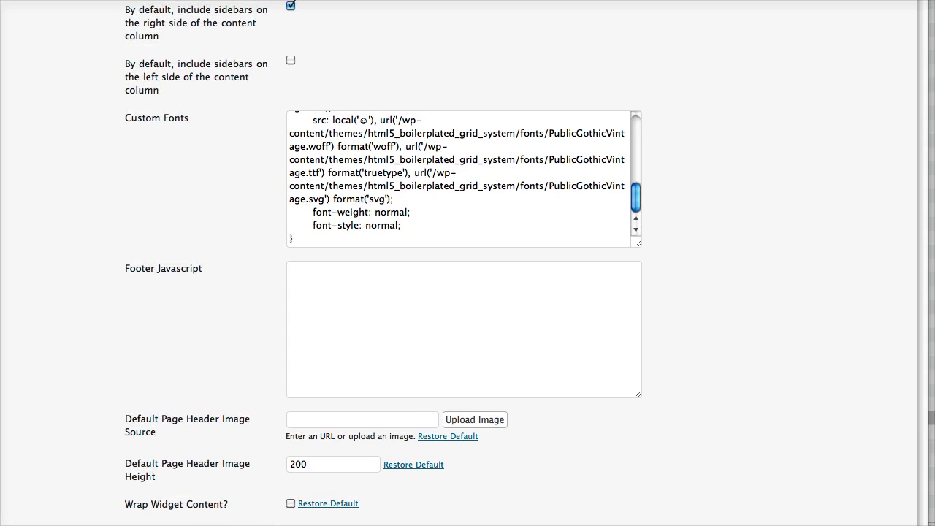
# Search Google for "grid system generator" in a new tab and open the 960.gs generator version of gridsystemgenerator.com
pyautogui.hotkey('ctrl', 't')
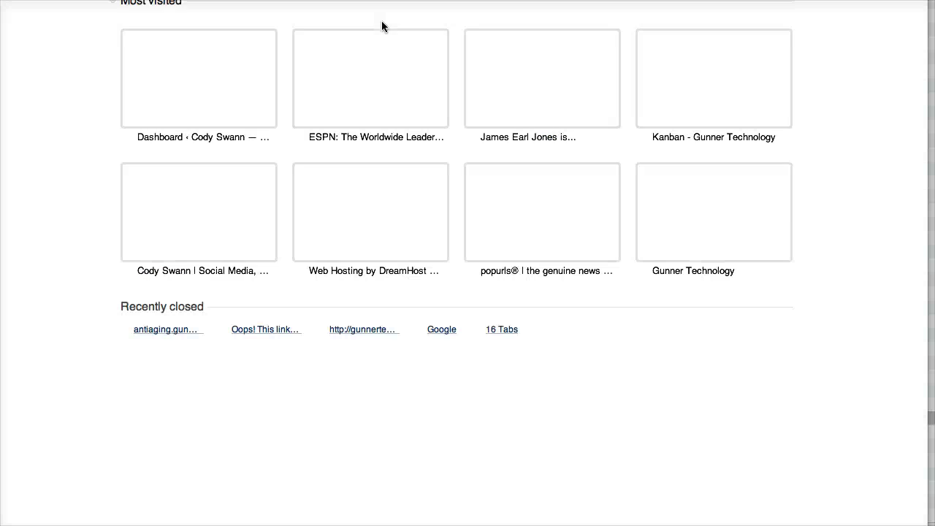
pyautogui.write('go')
pyautogui.press('Escape')
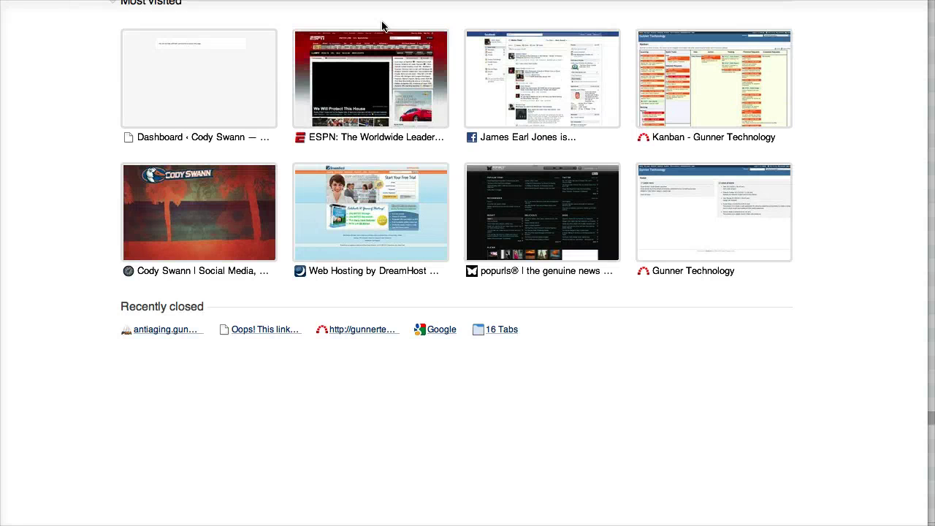
pyautogui.write('grid')
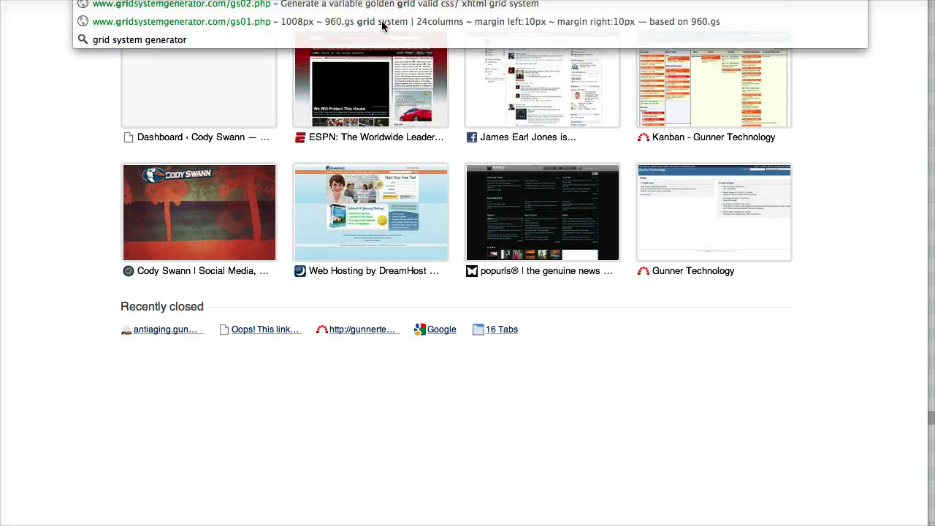
pyautogui.write(' system')
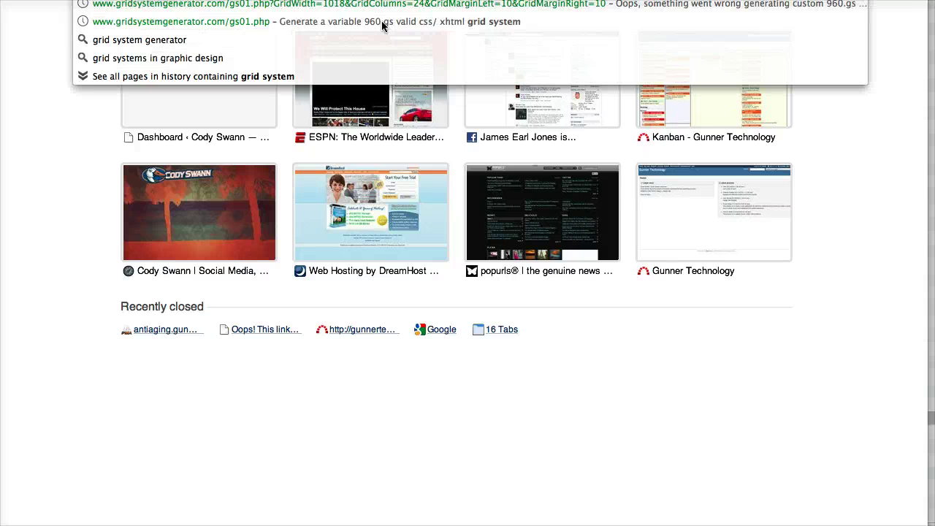
pyautogui.write(' generator')
pyautogui.press('Return')
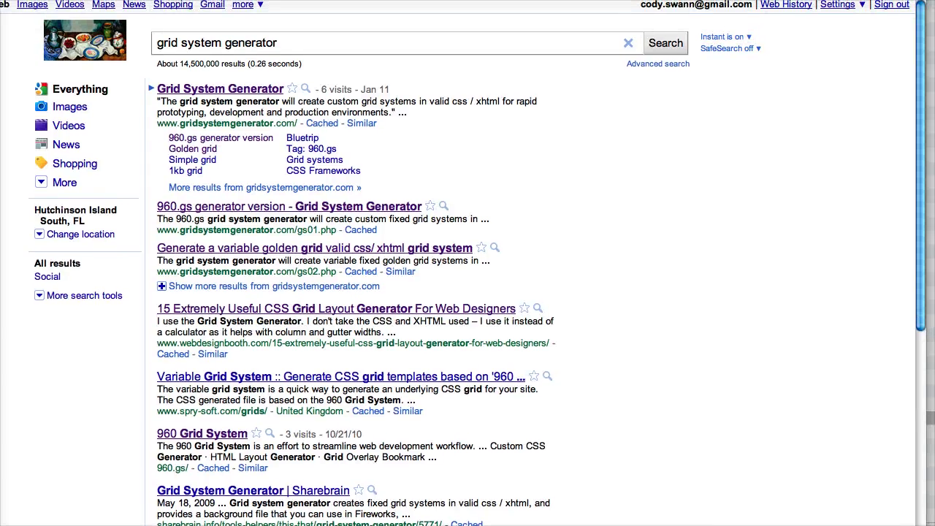
pyautogui.click(202, 142)
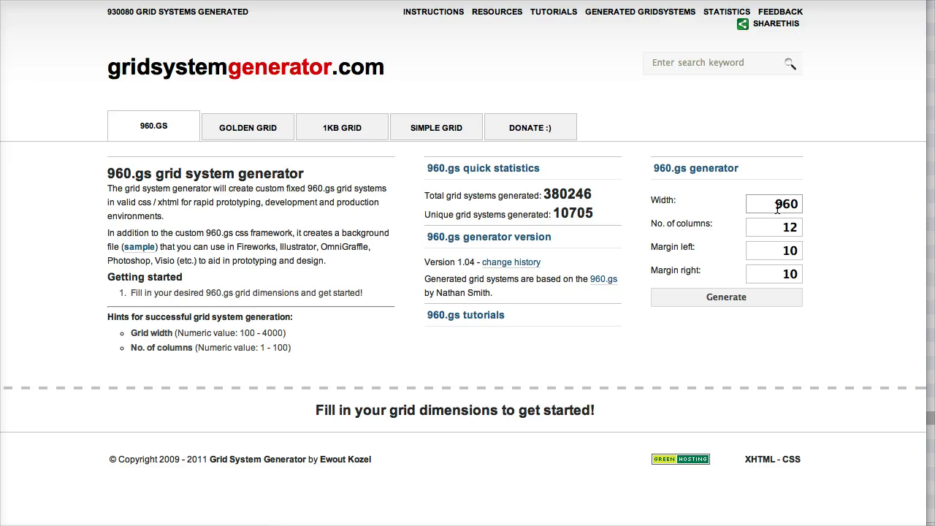
# Set the number of columns to 24 in the 960.gs generator and generate the 960 px wide grid system
pyautogui.click(778, 228)
pyautogui.doubleClick(781, 230)
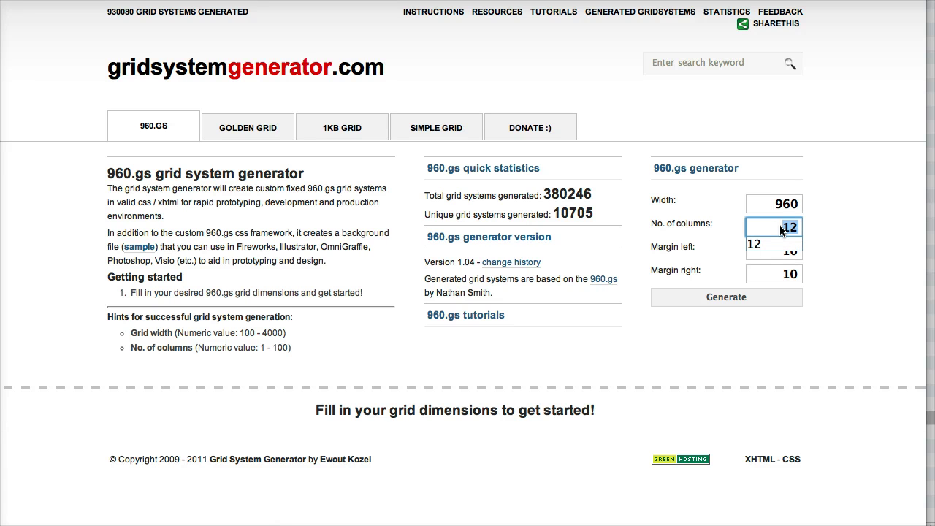
pyautogui.write('24')
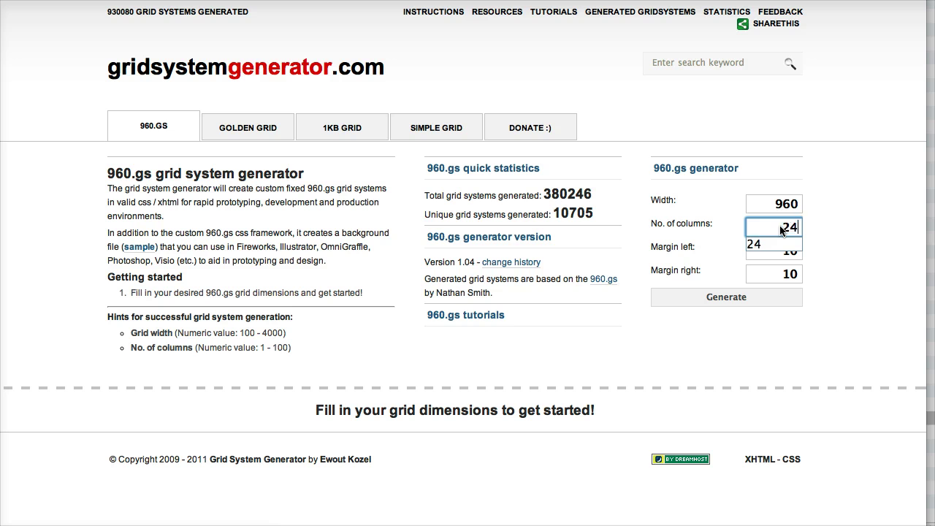
pyautogui.click(746, 204)
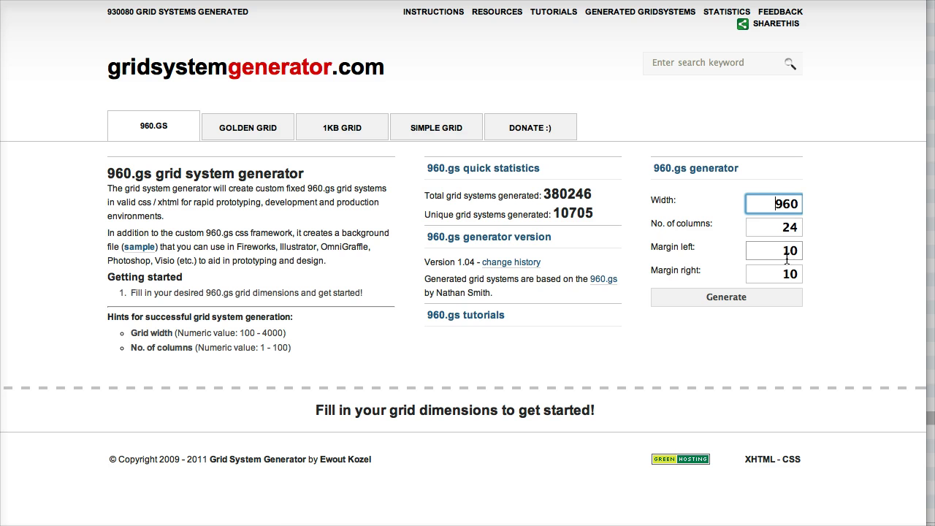
pyautogui.click(751, 303)
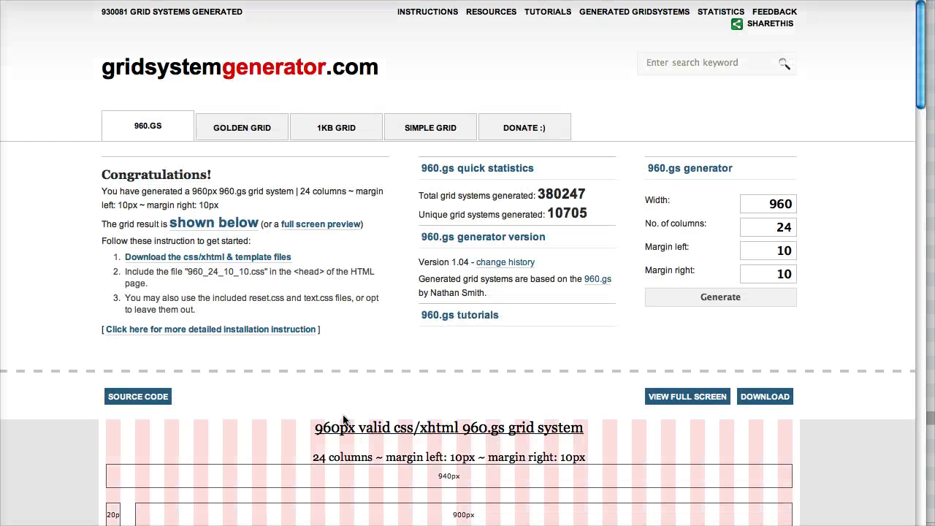
# Examine the generated grid preview with its column, push and pull widths
pyautogui.scroll(-15, 343, 420)
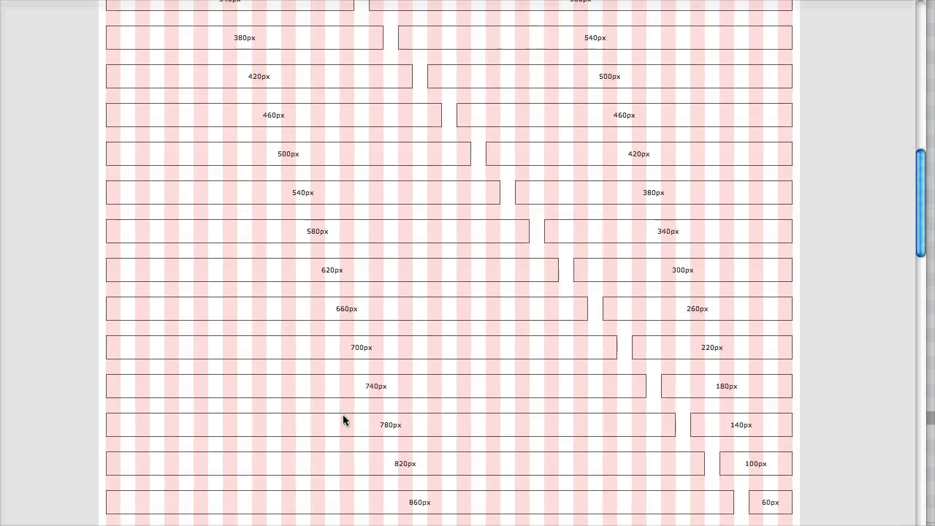
pyautogui.scroll(-20, 343, 417)
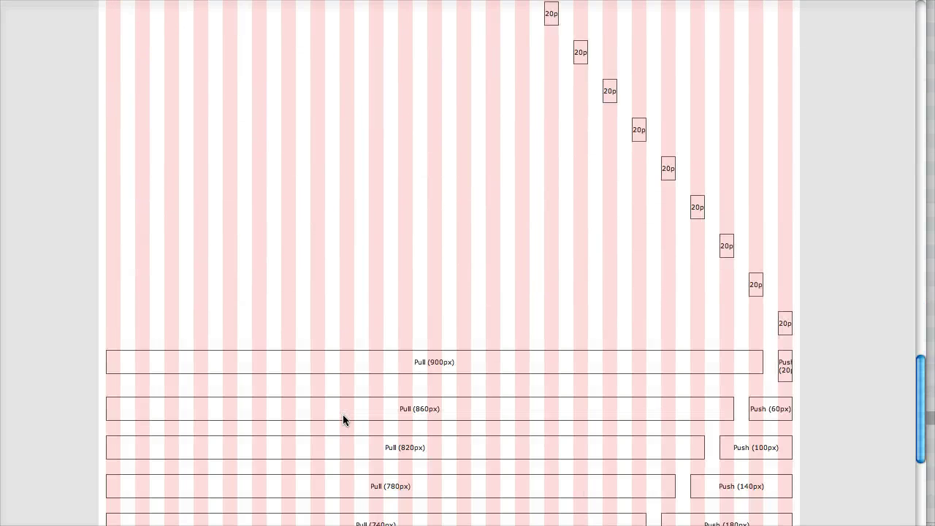
pyautogui.scroll(-9, 343, 414)
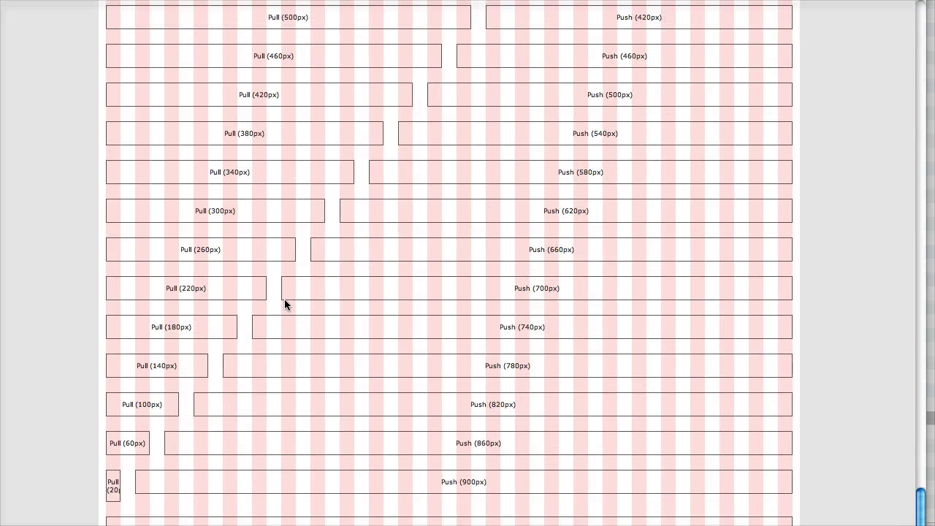
# Try to generate a 24-column 960.gs grid with a width of 980 px
pyautogui.scroll(10, 366, 312)
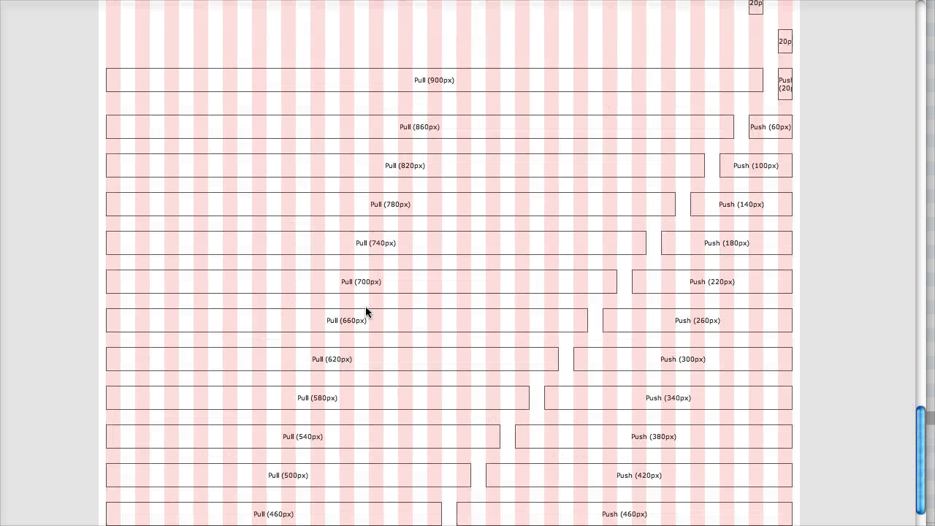
pyautogui.scroll(12, 366, 311)
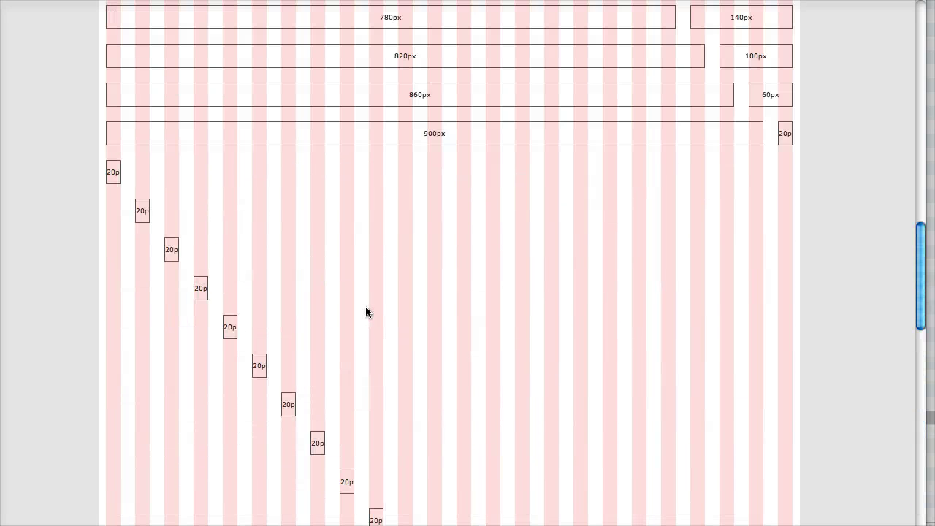
pyautogui.scroll(10, 365, 311)
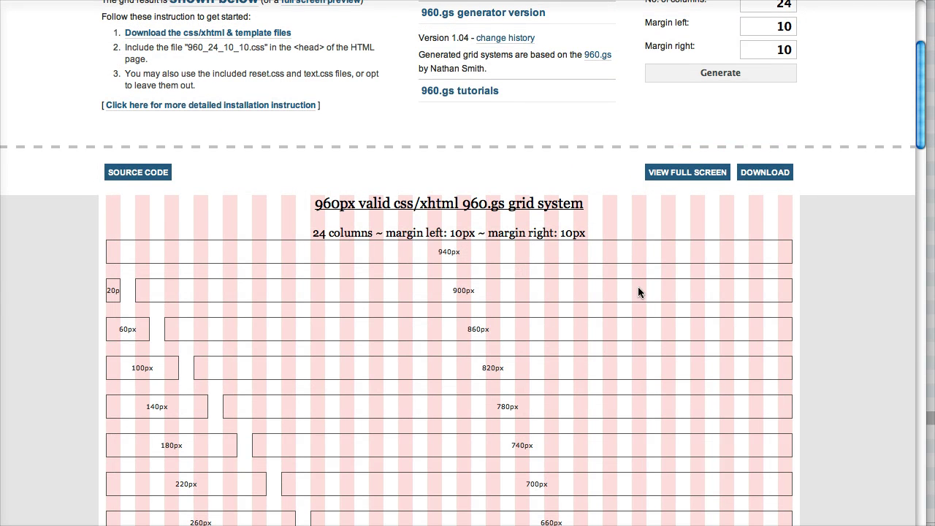
pyautogui.scroll(4, 364, 239)
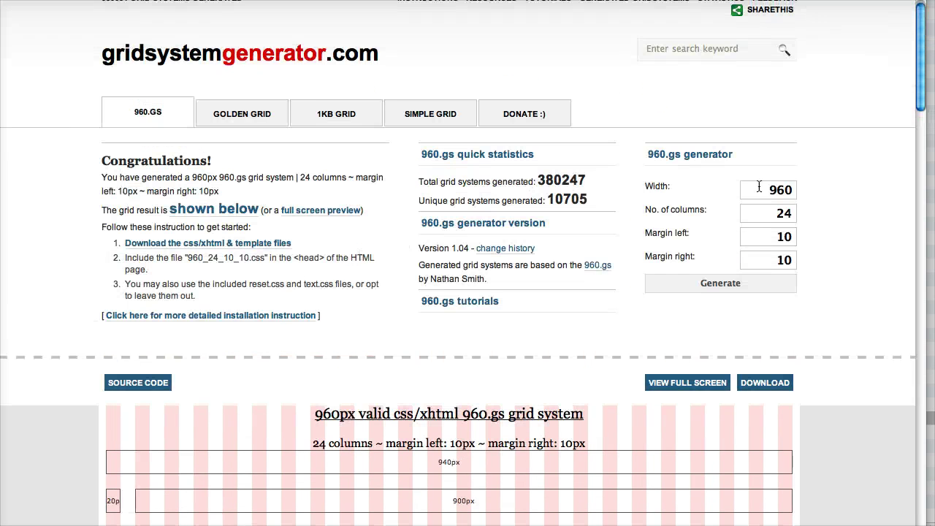
pyautogui.click(785, 182)
pyautogui.press('BackSpace')
pyautogui.write('8')
pyautogui.click(721, 289)
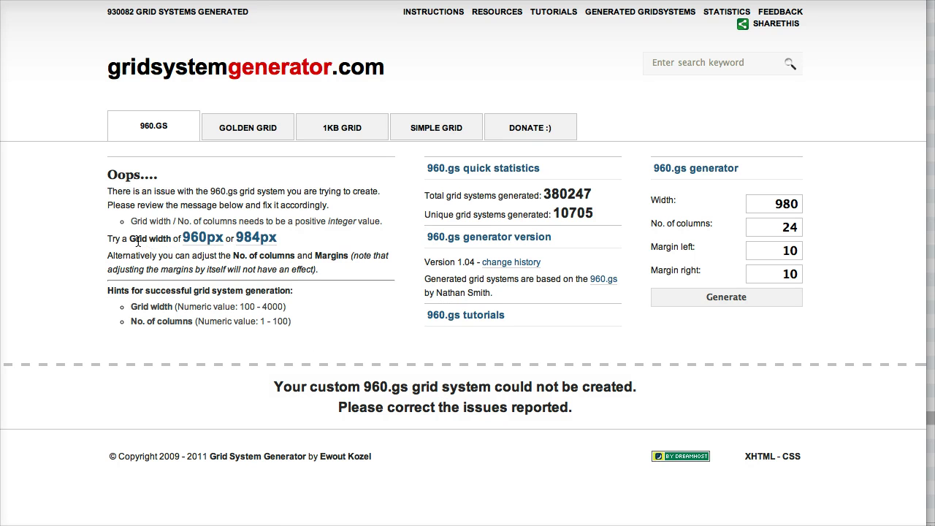
# Set the grid width to 984 px, generate the 24-column grid and glance over its preview
pyautogui.click(790, 205)
pyautogui.click(730, 306)
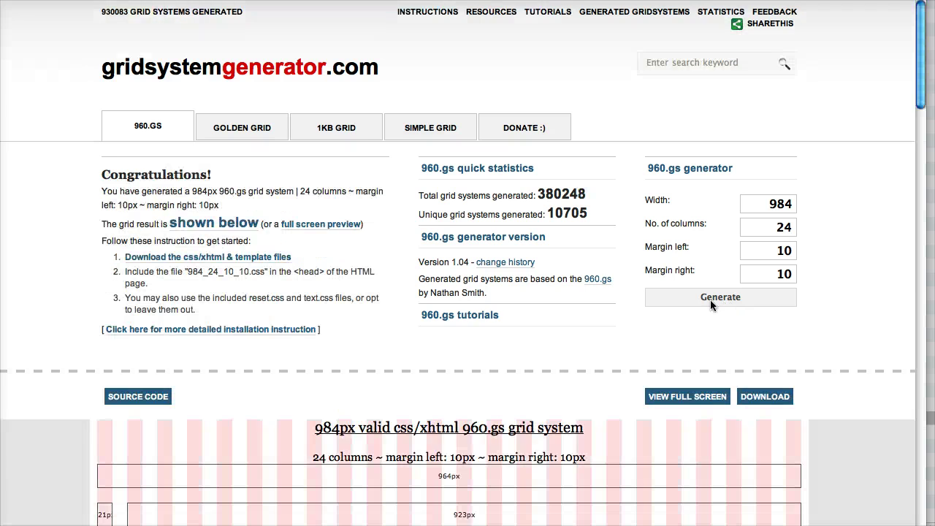
pyautogui.scroll(-5, 232, 300)
pyautogui.scroll(5, 232, 300)
# Set the grid width to 1200 px and generate the 24-column grid system
pyautogui.doubleClick(756, 204)
pyautogui.write('1200')
pyautogui.click(732, 297)
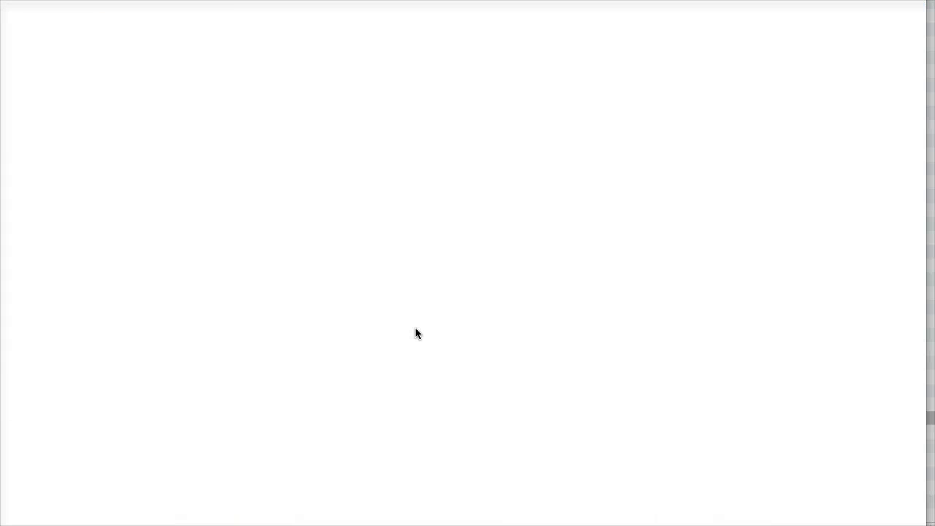
# Examine the generated 1200 px grid preview with its column, pull and push widths
pyautogui.scroll(-2, 392, 335)
pyautogui.scroll(-4, 393, 333)
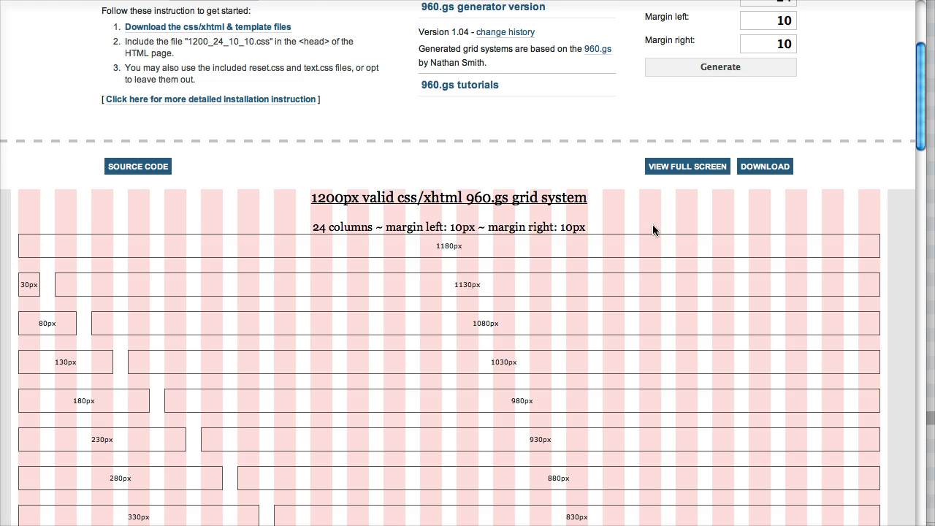
pyautogui.scroll(-15, 758, 251)
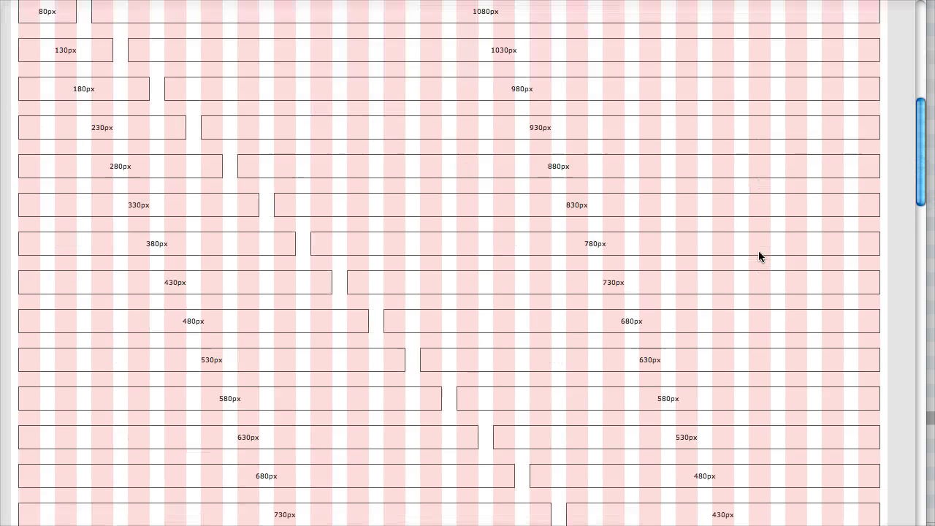
pyautogui.scroll(-20, 758, 255)
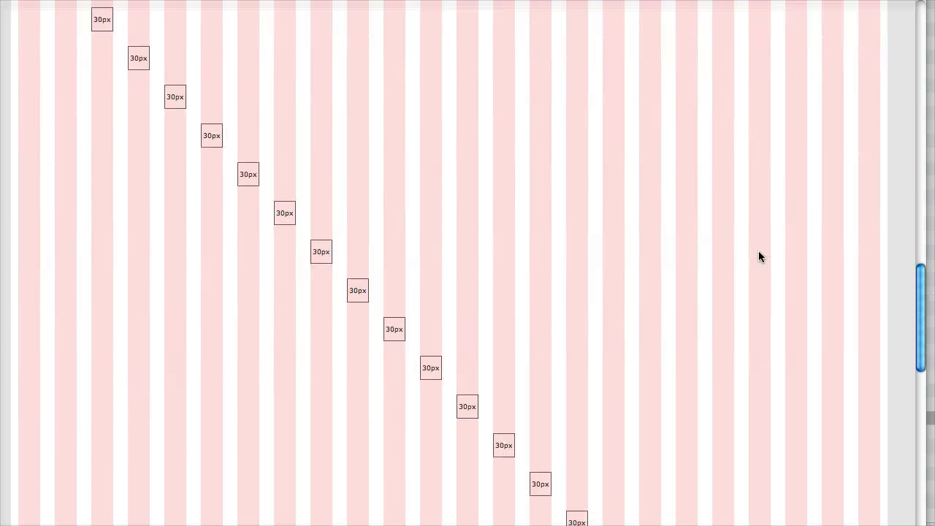
pyautogui.scroll(-10, 758, 250)
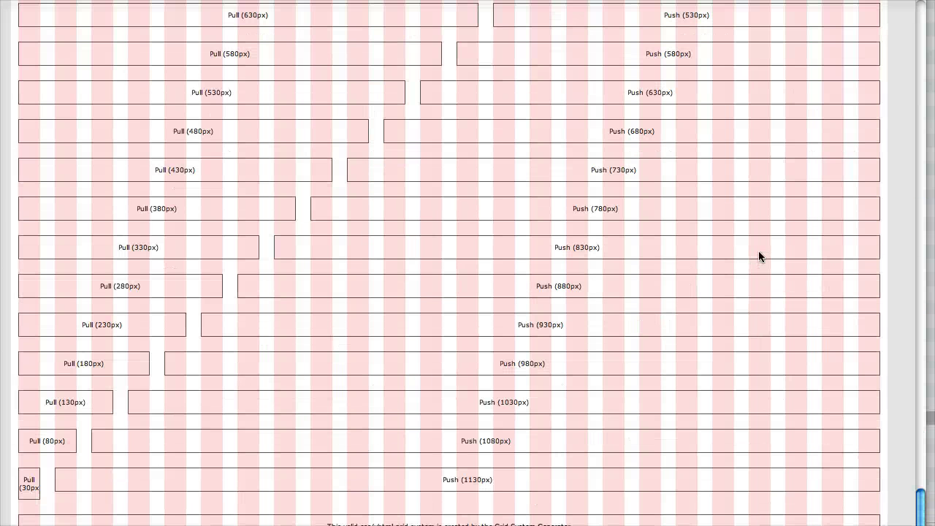
pyautogui.scroll(8, 758, 250)
pyautogui.scroll(15, 758, 251)
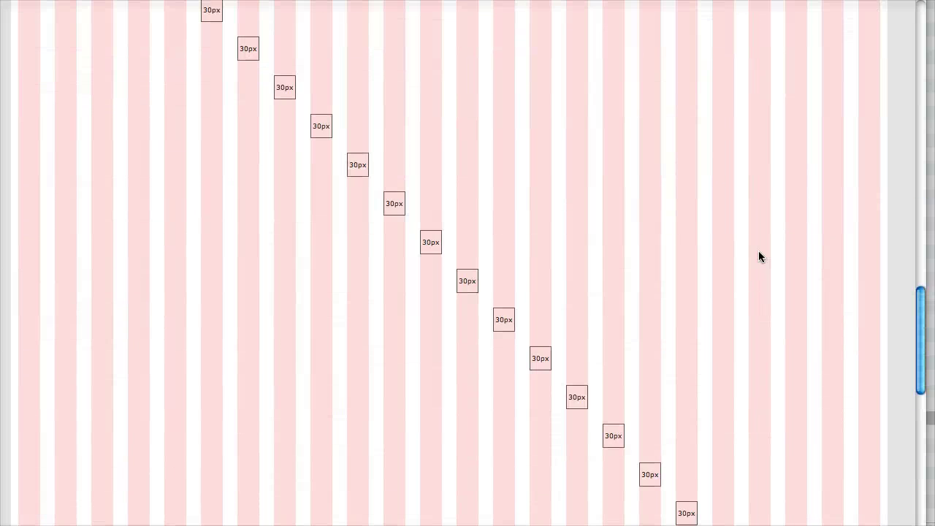
pyautogui.scroll(12, 758, 251)
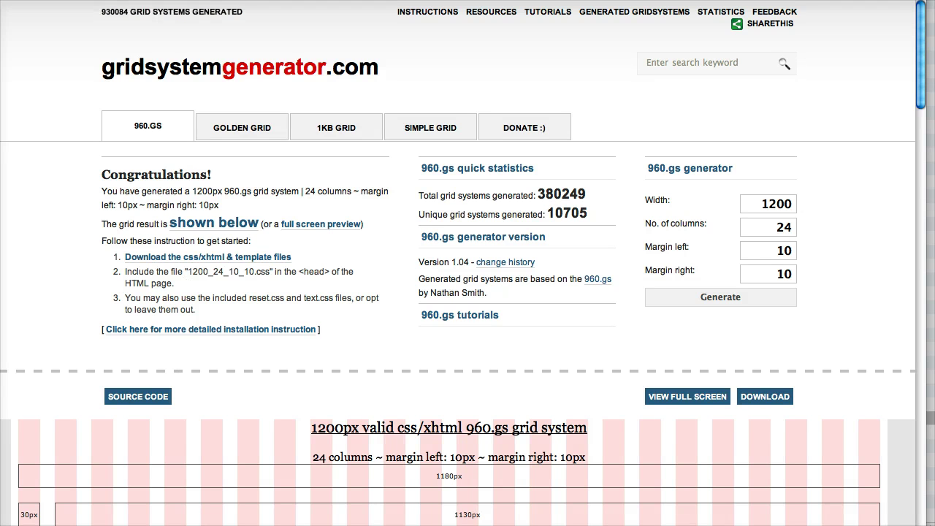
# Switch from the browser to the Terminal application
pyautogui.scroll(-2, 278, 301)
pyautogui.press('super+Tab')
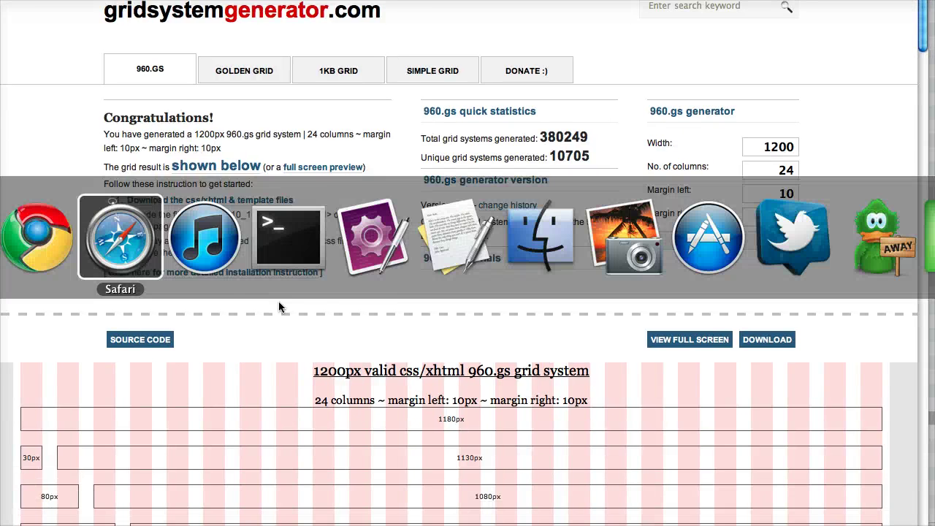
pyautogui.press('super+Tab')
pyautogui.press('super+Tab')
pyautogui.press('super+Tab')
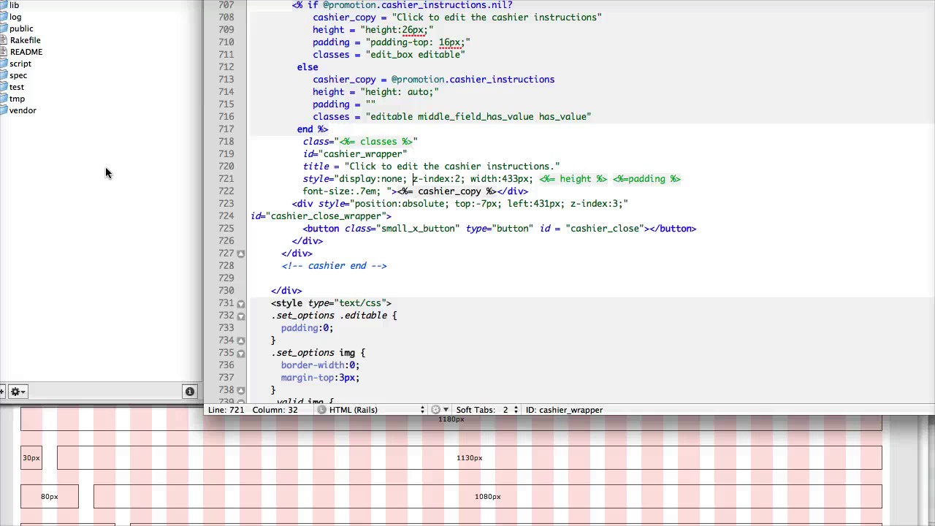
pyautogui.press('super+Tab')
pyautogui.press('super+Tab')
pyautogui.press('super+Tab')
pyautogui.press('super+Tab')
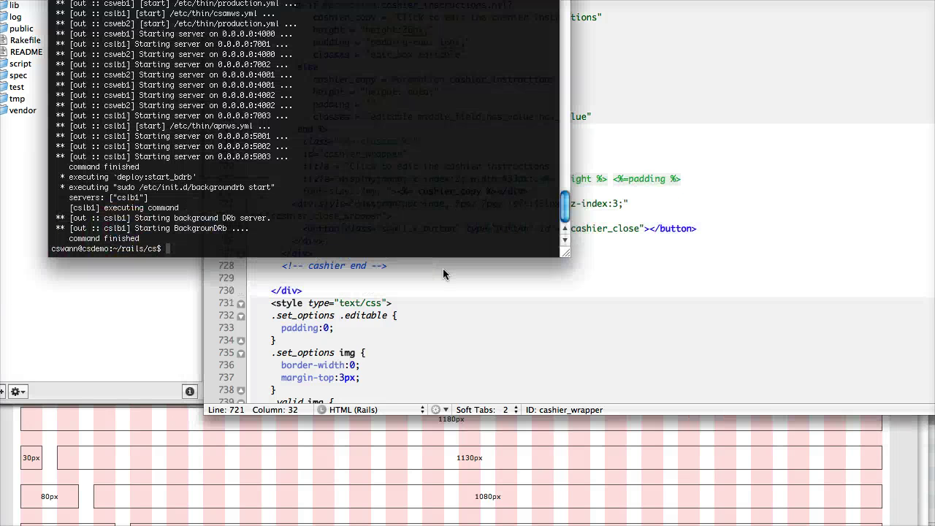
# Try the wp command in the remote server session, and again in the local shell window
pyautogui.write('wp')
pyautogui.press('Return')
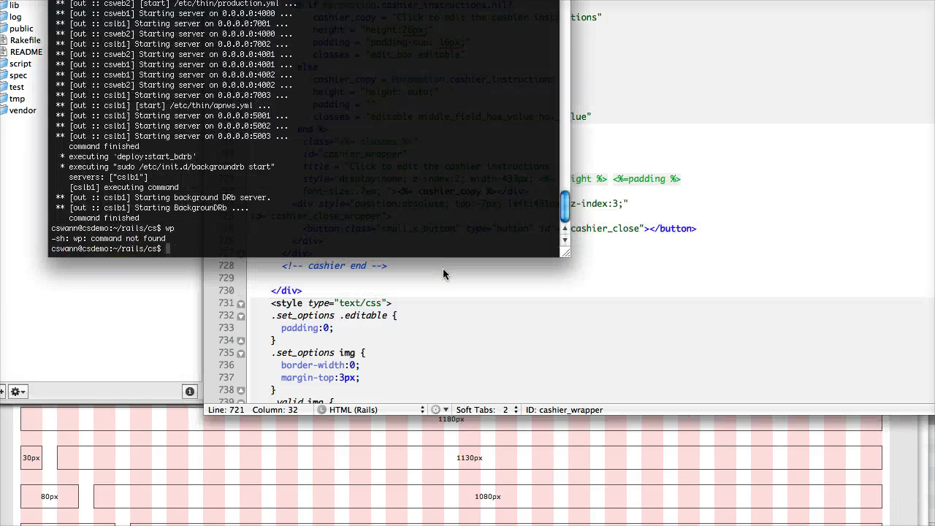
pyautogui.press('super+grave')
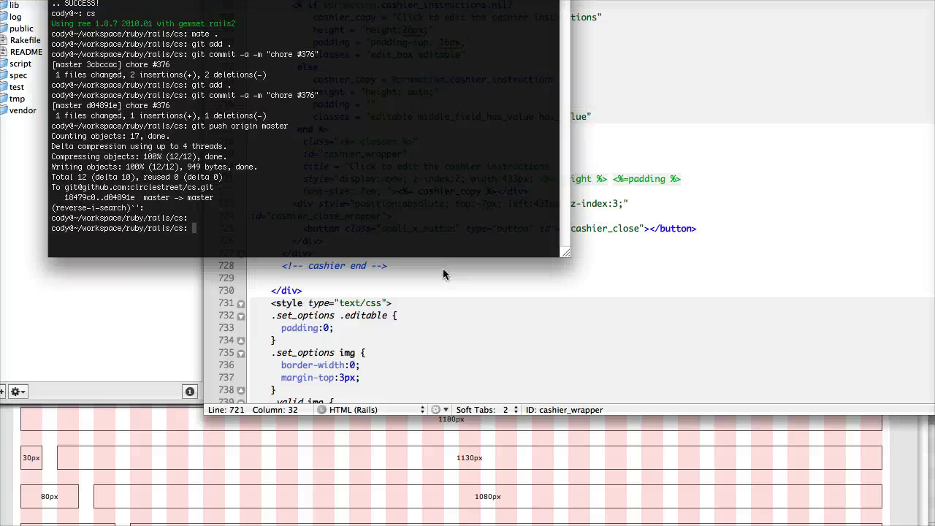
pyautogui.write('wp')
pyautogui.press('Return')
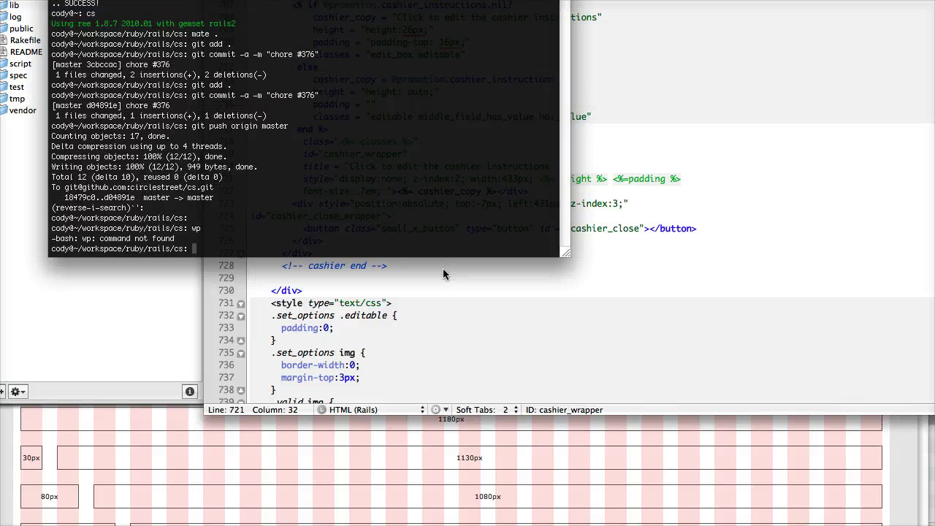
# Go to the workspace folder with the ws command and change into the personal site's directory under php/wordpress
pyautogui.write('ws')
pyautogui.press('Return')
pyautogui.write('c')
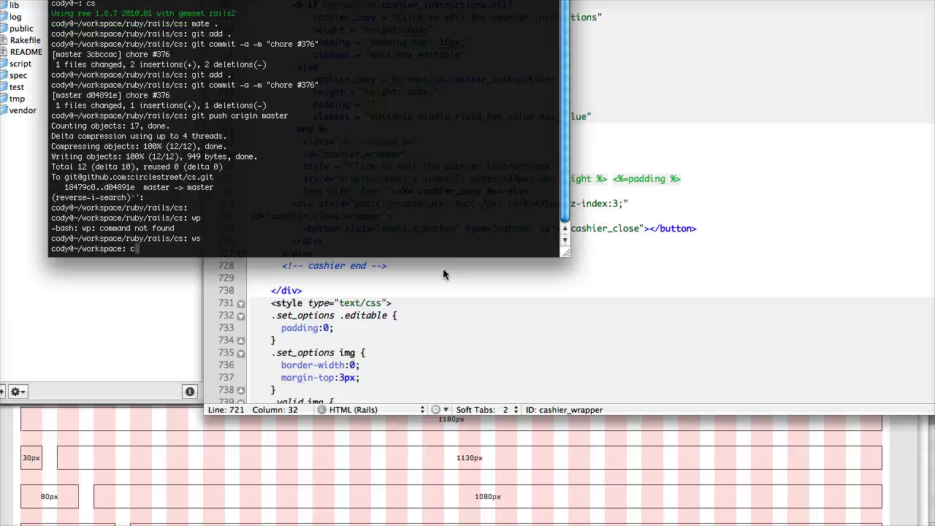
pyautogui.write('d php/wordpress/codyaswann/')
pyautogui.press('Return')
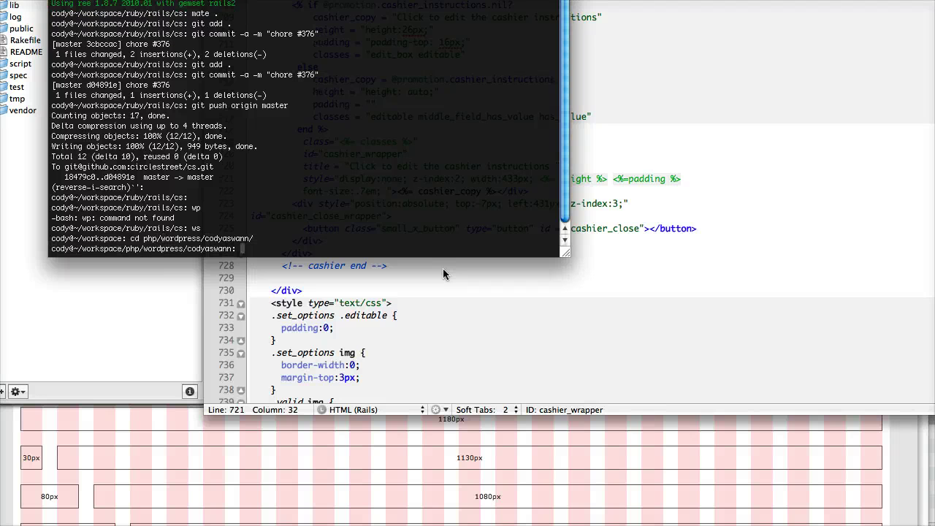